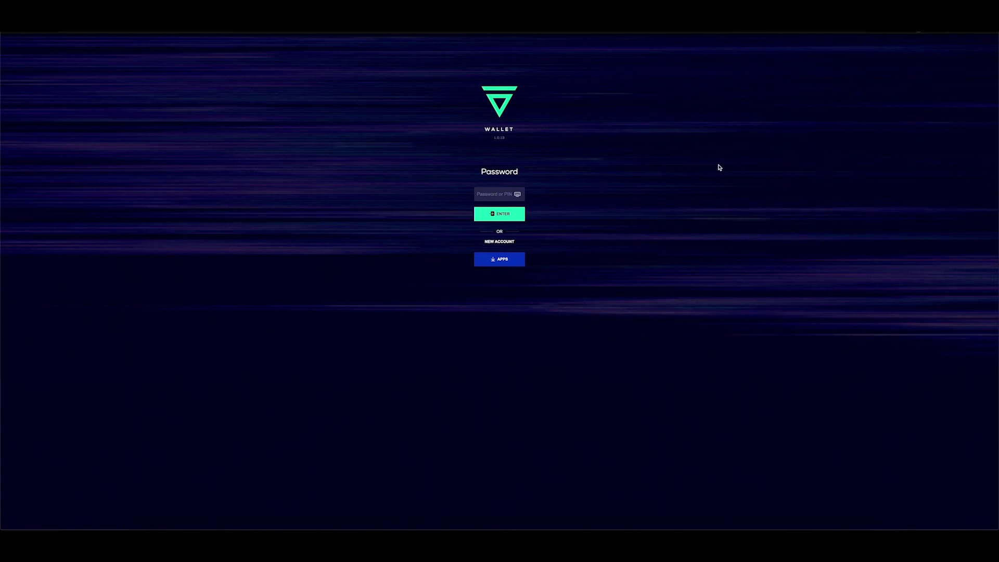
Unlock Velas Wallet with the entered password to reveal the 10 VLX Velas wallet
{"action": "key", "text": "Return"}
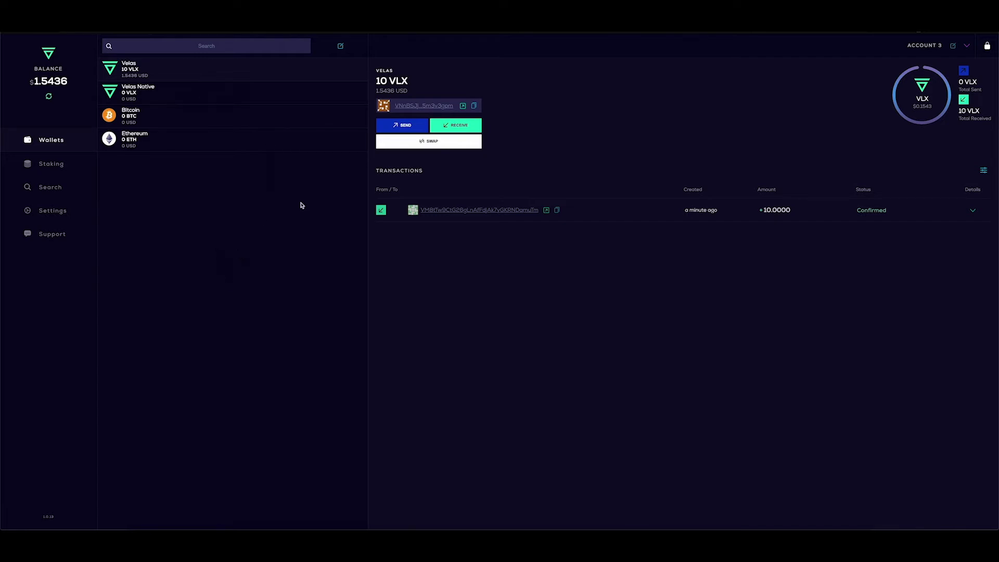
Swap 2 VLX from Velas to Velas Native and confirm the transfer
{"action": "left_click", "coordinate": [428, 143]}
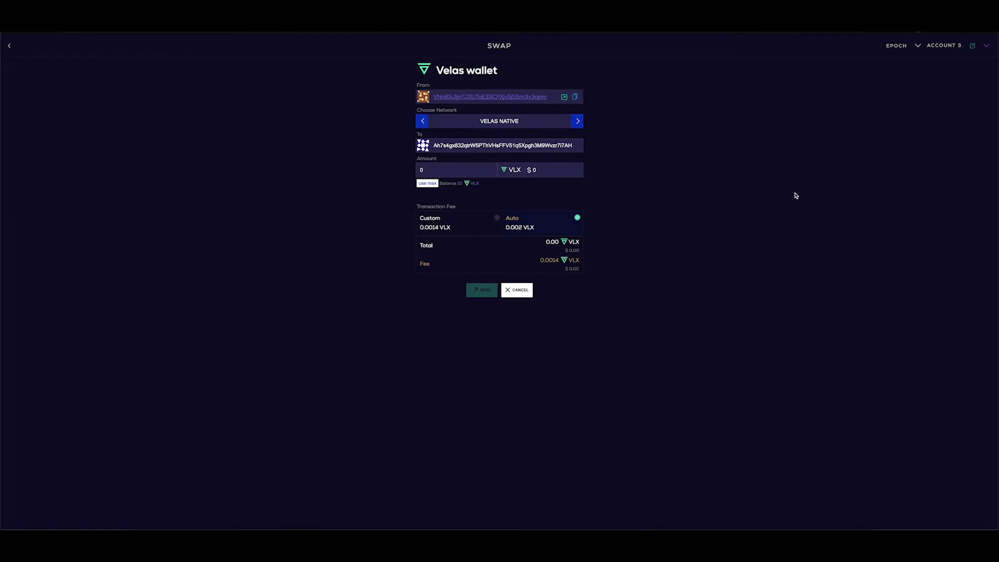
{"action": "type", "text": "2"}
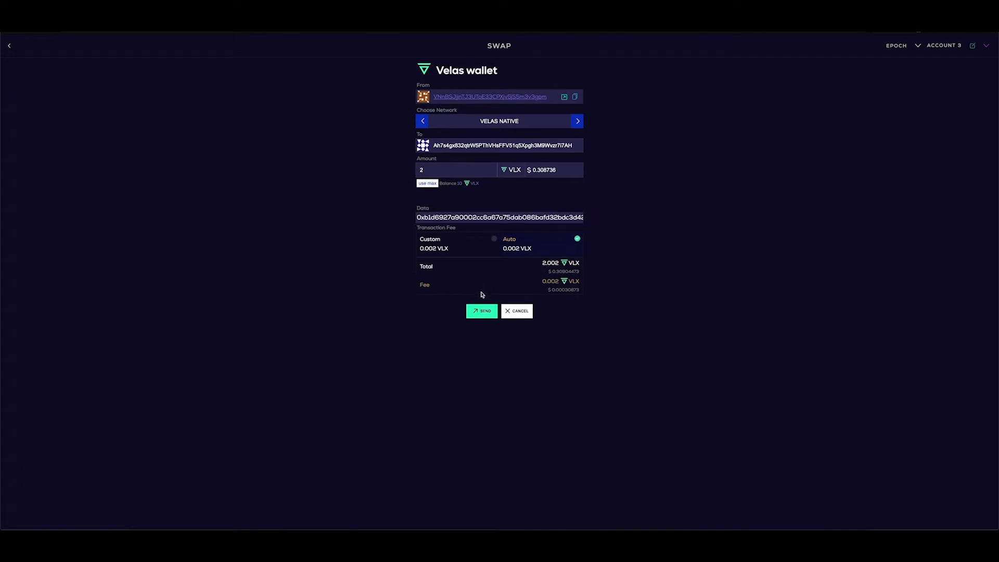
{"action": "left_click", "coordinate": [478, 315]}
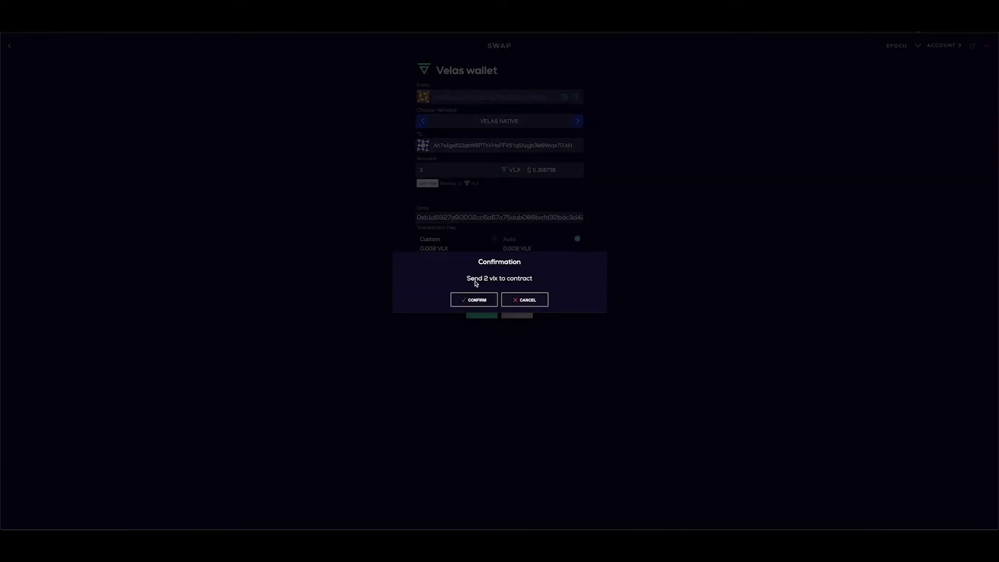
{"action": "left_click", "coordinate": [472, 300]}
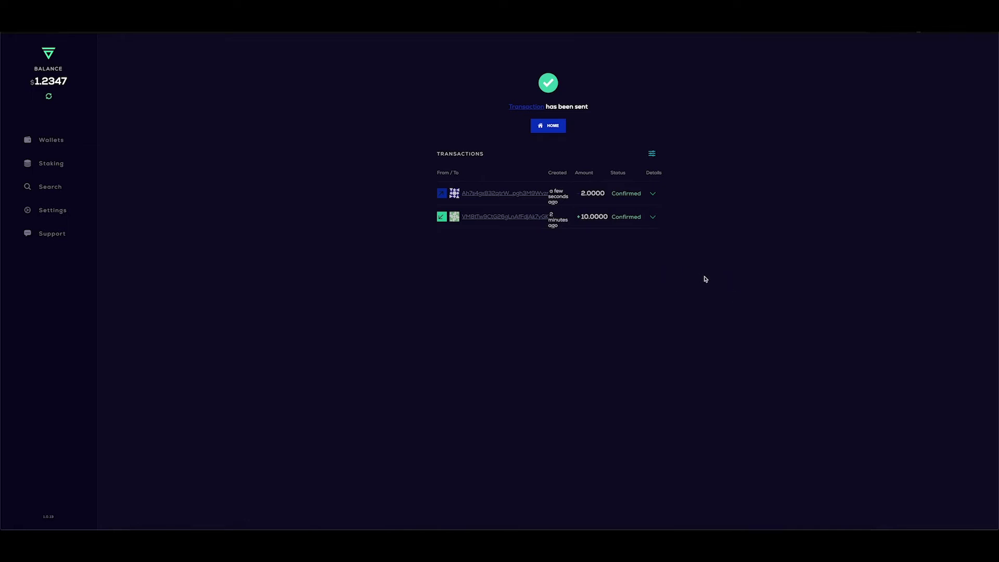
{"action": "left_click", "coordinate": [548, 125]}
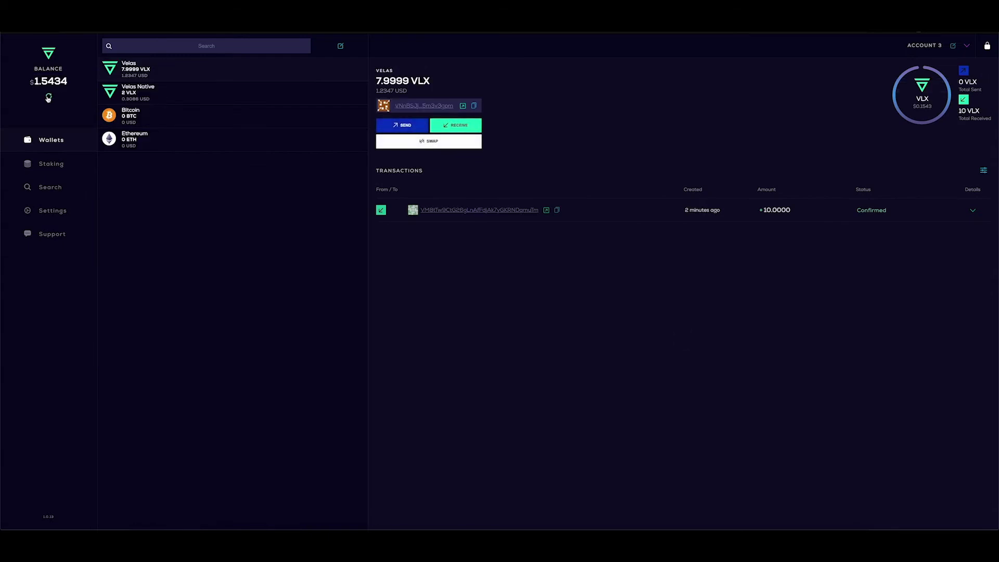
Check the Velas Native wallet's 2 VLX, then go to the staking page
{"action": "left_click", "coordinate": [181, 98]}
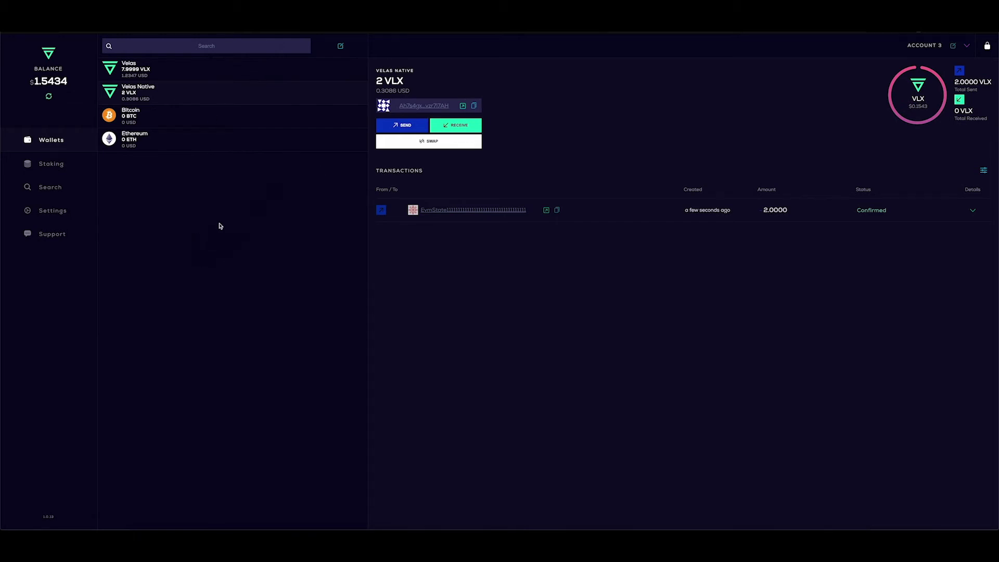
{"action": "left_click", "coordinate": [47, 165]}
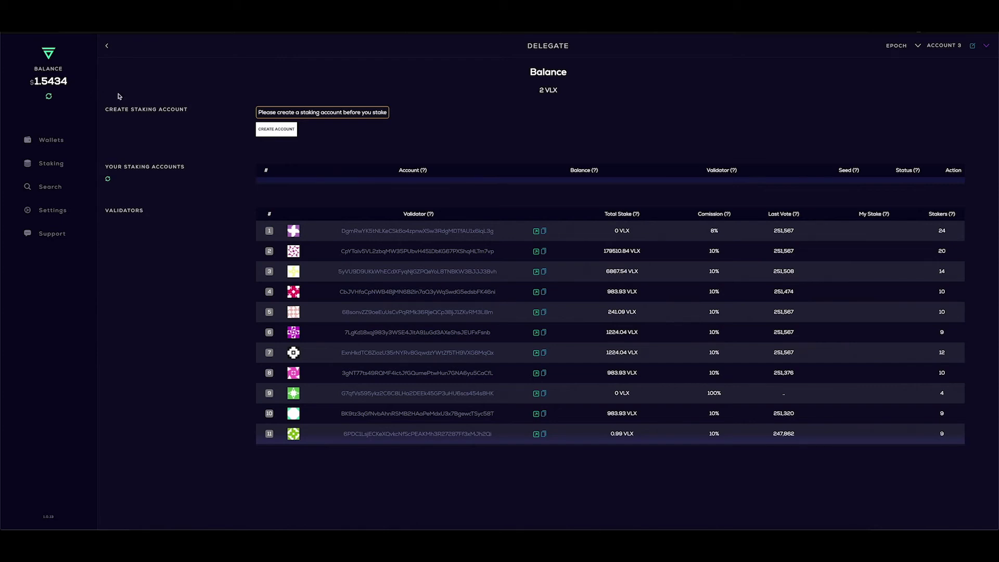
{"action": "left_click", "coordinate": [274, 132]}
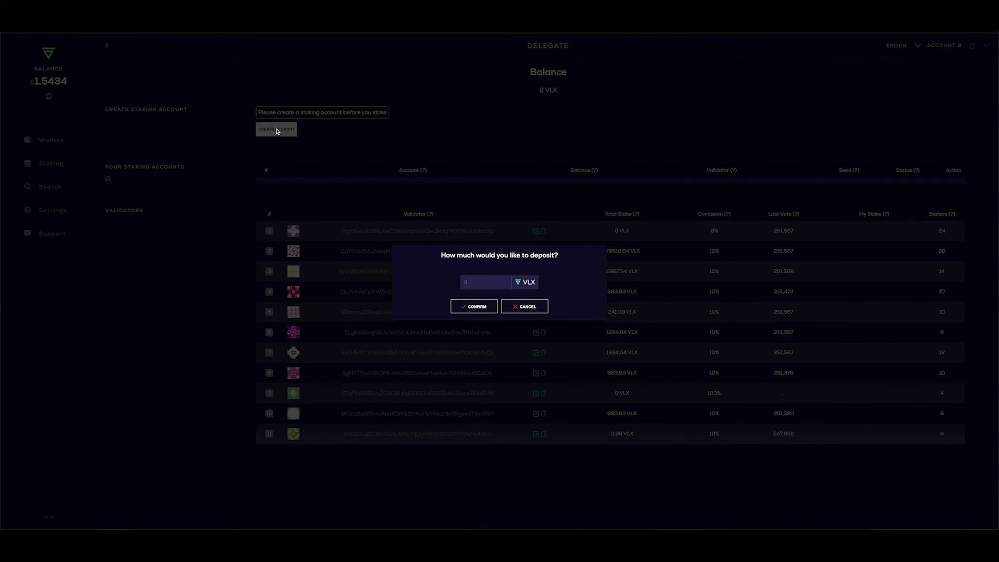
Create a staking account with a 1 VLX deposit and dismiss the creation alert
{"action": "left_click", "coordinate": [476, 283]}
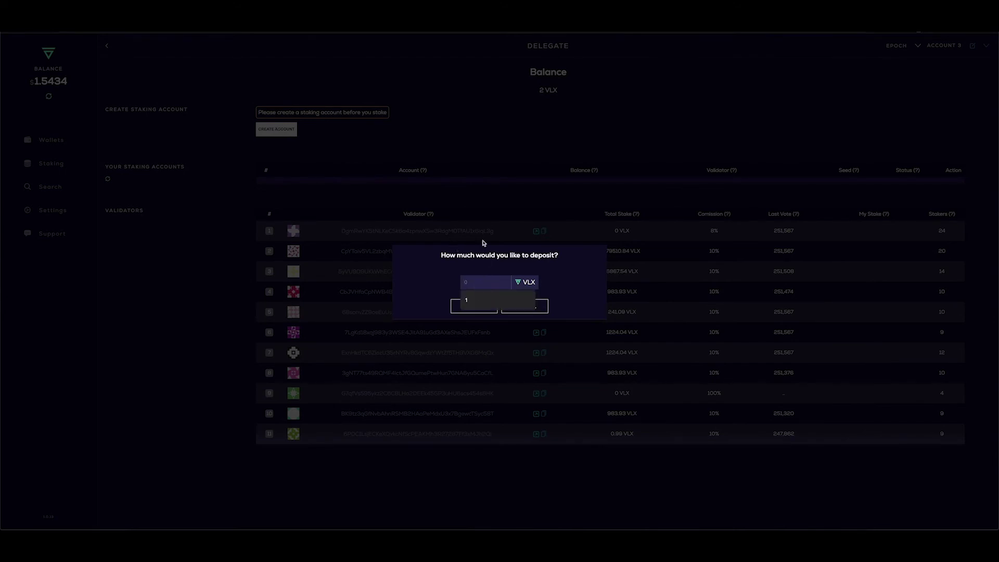
{"action": "left_click", "coordinate": [483, 300]}
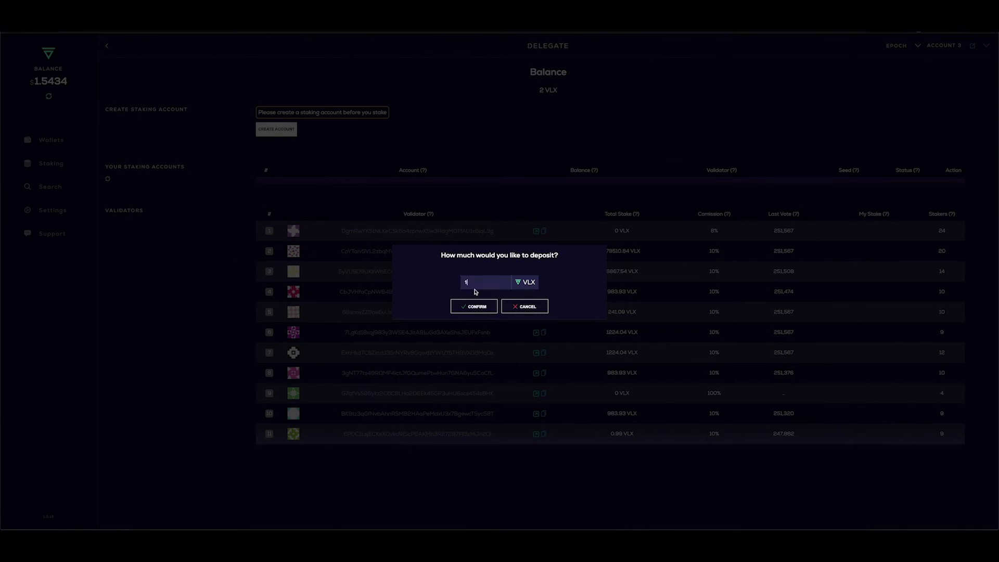
{"action": "left_click", "coordinate": [468, 305]}
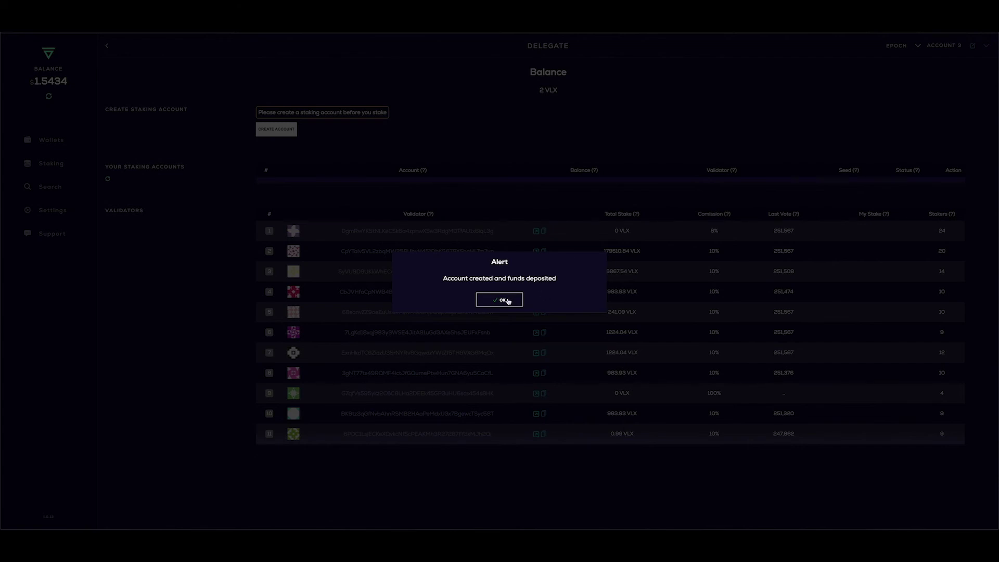
{"action": "left_click", "coordinate": [503, 300]}
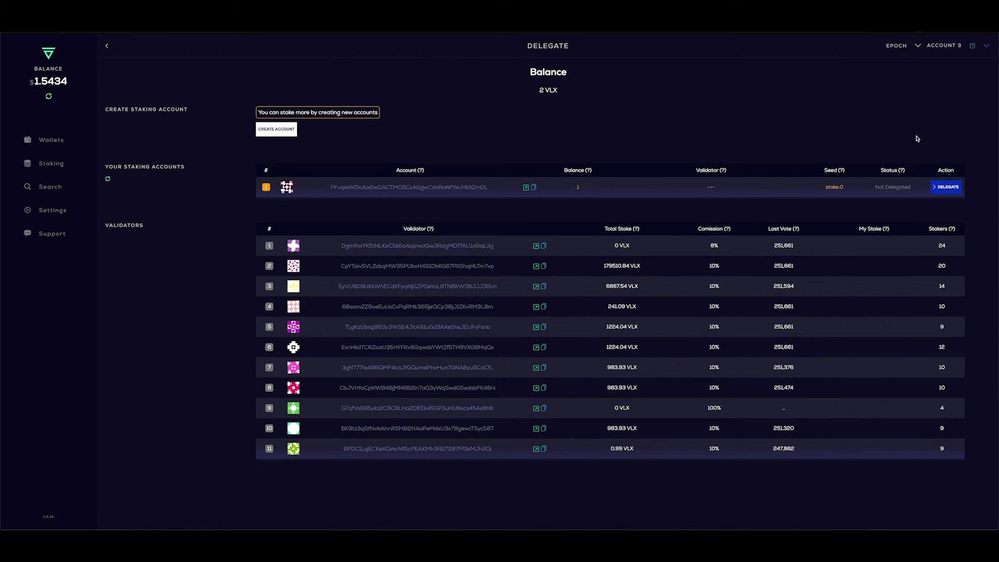
{"action": "left_click", "coordinate": [947, 188]}
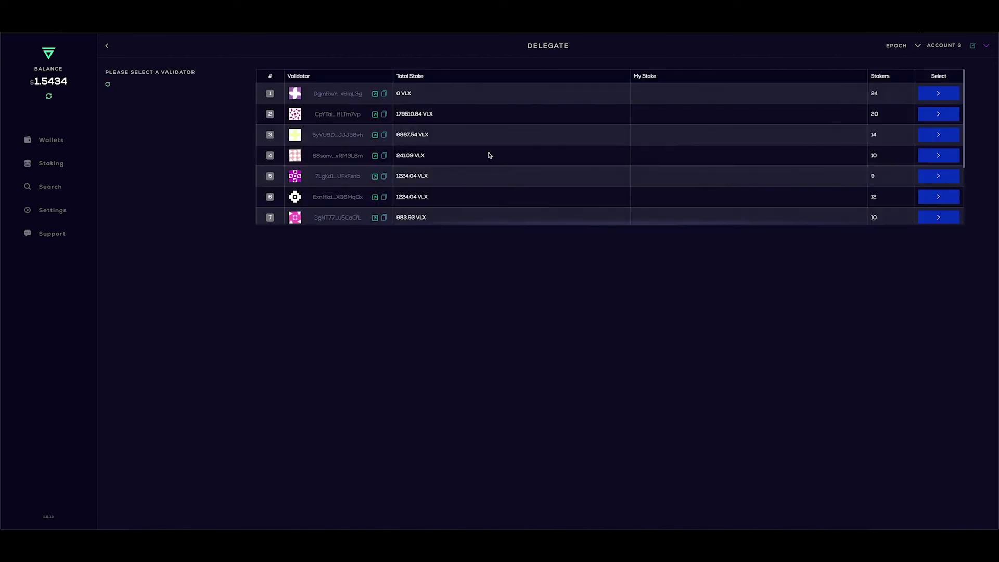
{"action": "scroll", "coordinate": [561, 145], "scroll_direction": "down", "scroll_amount": 1}
{"action": "scroll", "coordinate": [560, 145], "scroll_direction": "down", "scroll_amount": 2}
{"action": "scroll", "coordinate": [442, 163], "scroll_direction": "up", "scroll_amount": 3}
{"action": "scroll", "coordinate": [441, 163], "scroll_direction": "down", "scroll_amount": 2}
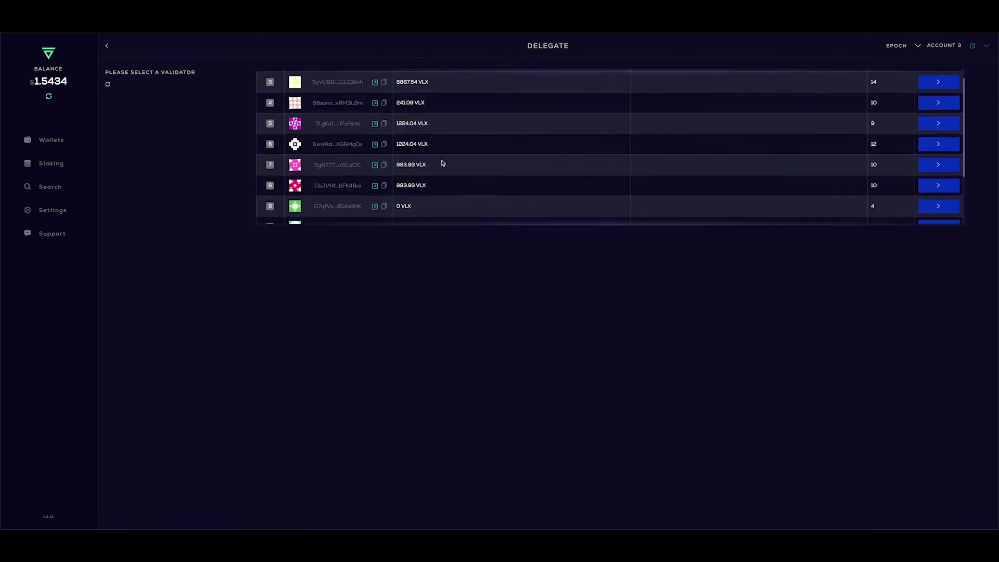
{"action": "scroll", "coordinate": [535, 147], "scroll_direction": "down", "scroll_amount": 1}
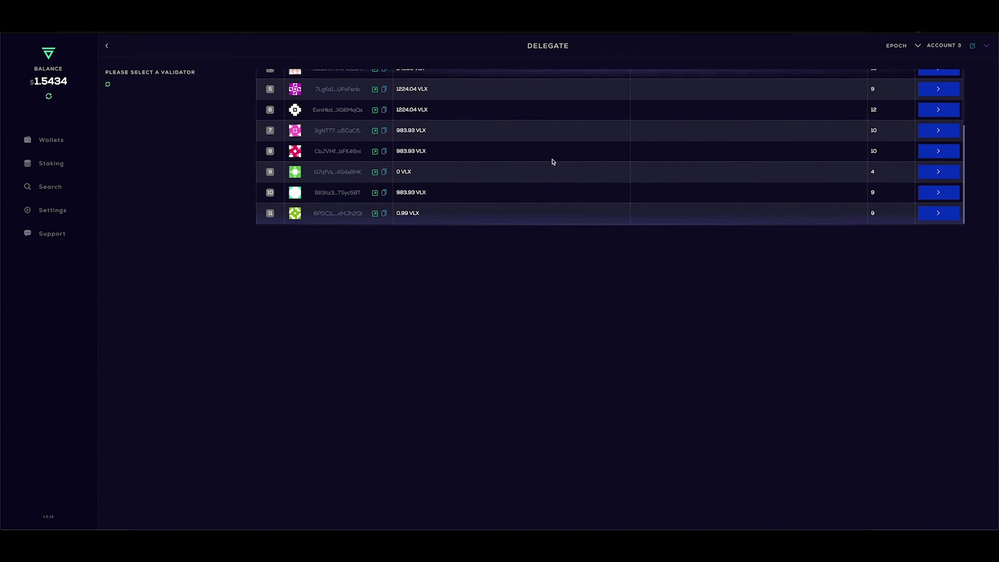
{"action": "scroll", "coordinate": [552, 162], "scroll_direction": "up", "scroll_amount": 3}
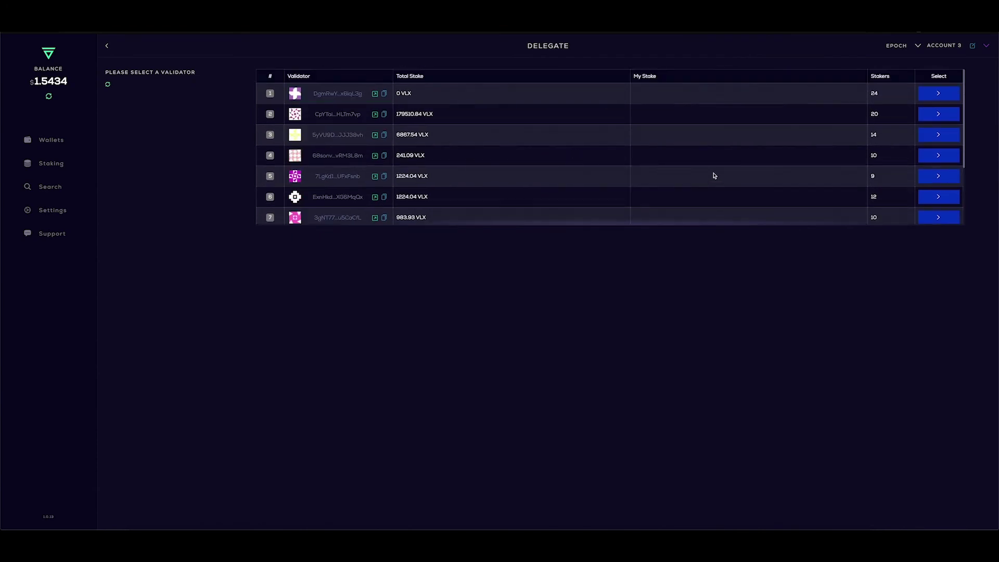
{"action": "scroll", "coordinate": [715, 175], "scroll_direction": "down", "scroll_amount": 3}
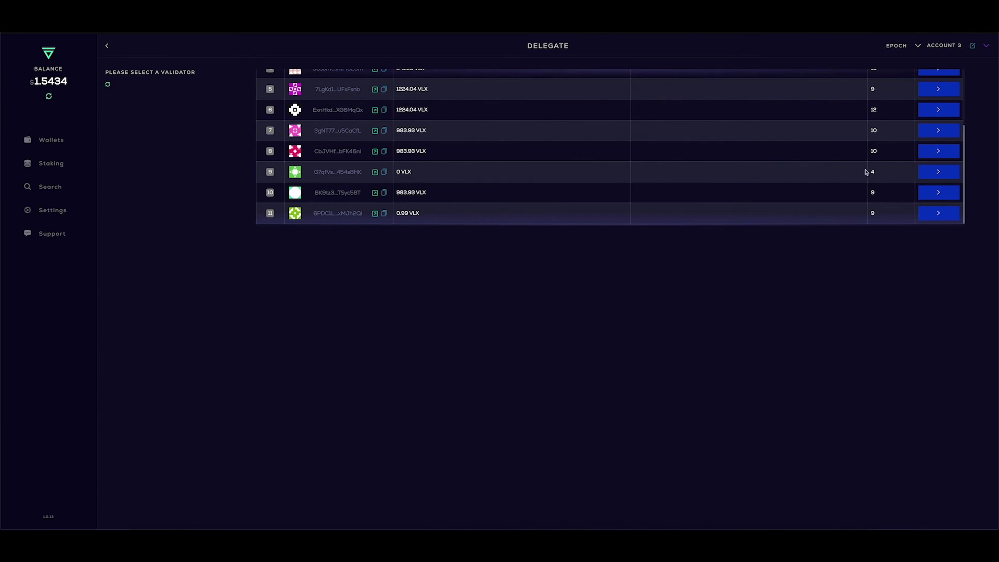
Delegate the 1 VLX staking account to validator 10 and dismiss the alert
{"action": "left_click", "coordinate": [940, 195]}
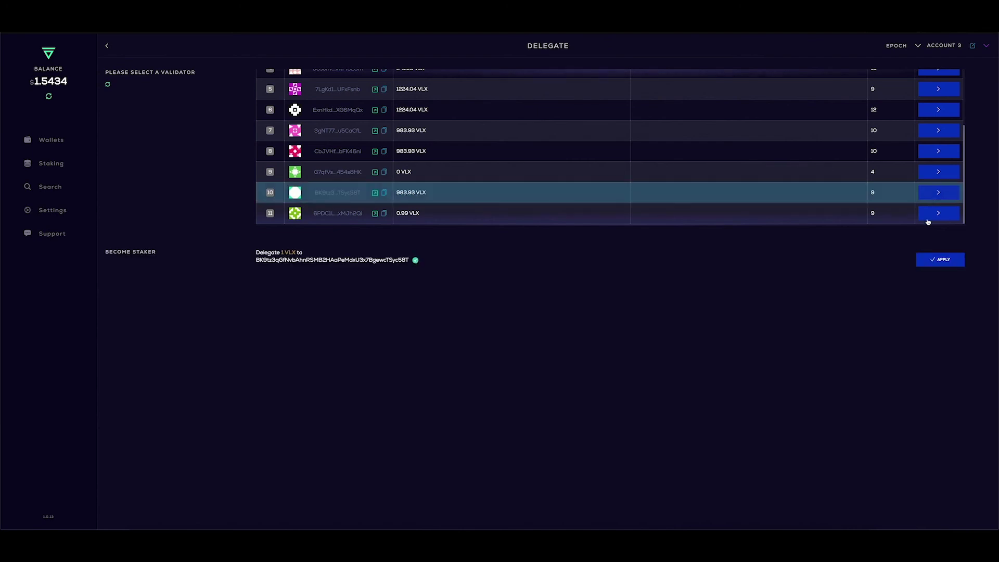
{"action": "left_click", "coordinate": [930, 259]}
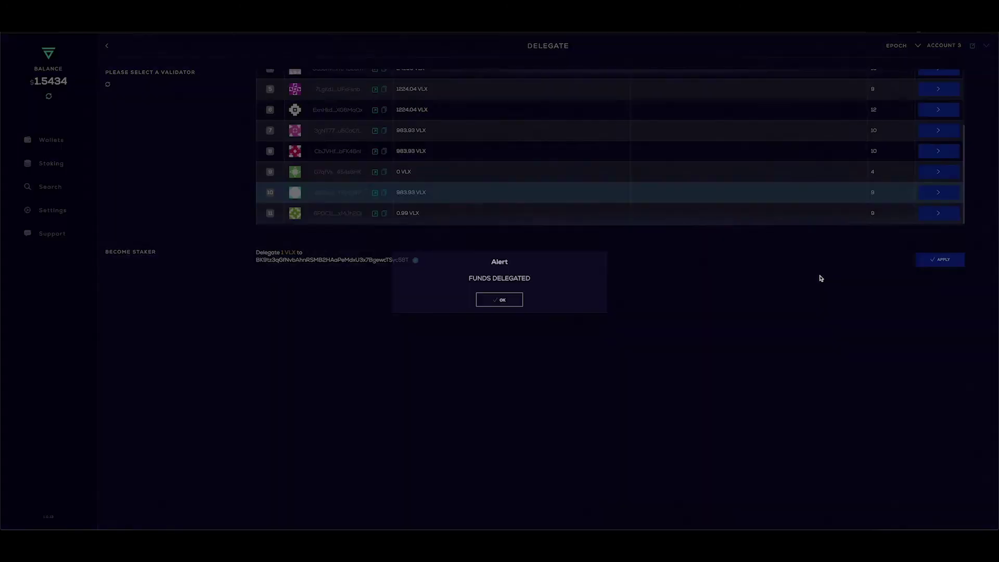
{"action": "left_click", "coordinate": [495, 300]}
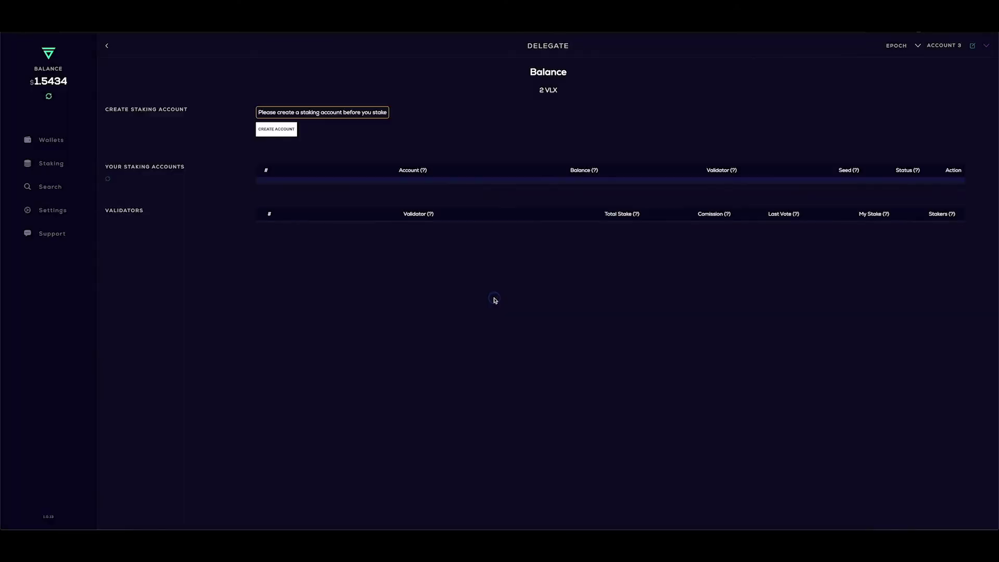